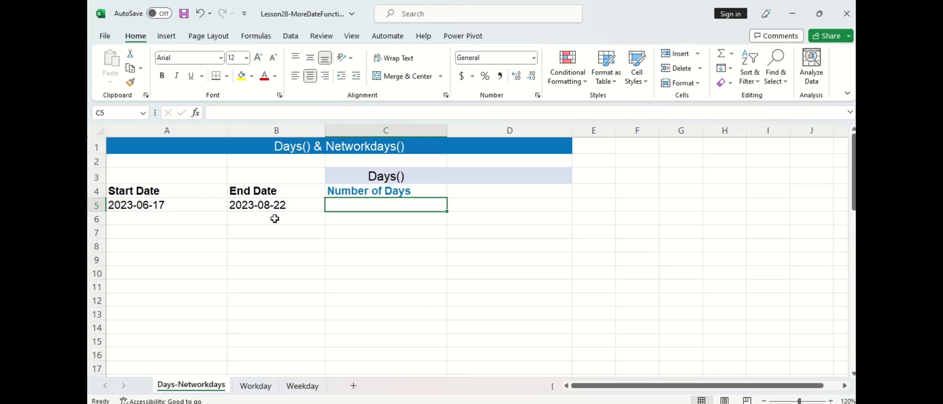
- Enter a DAYS formula in C5 that uses B5 as the end date and A5 as the start date
text(=days()
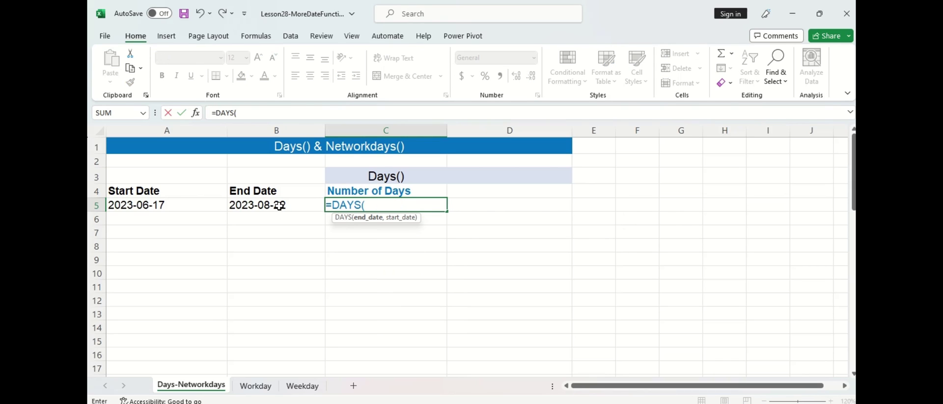
click(279, 205)
text(,)
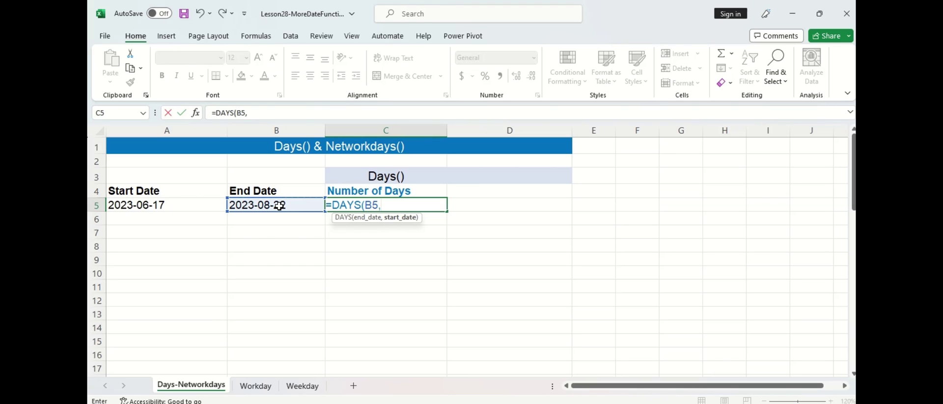
click(208, 203)
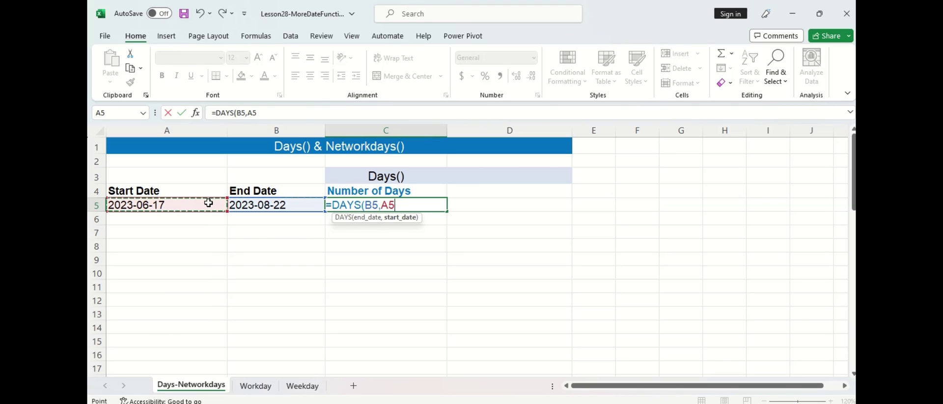
text())
key(Return)
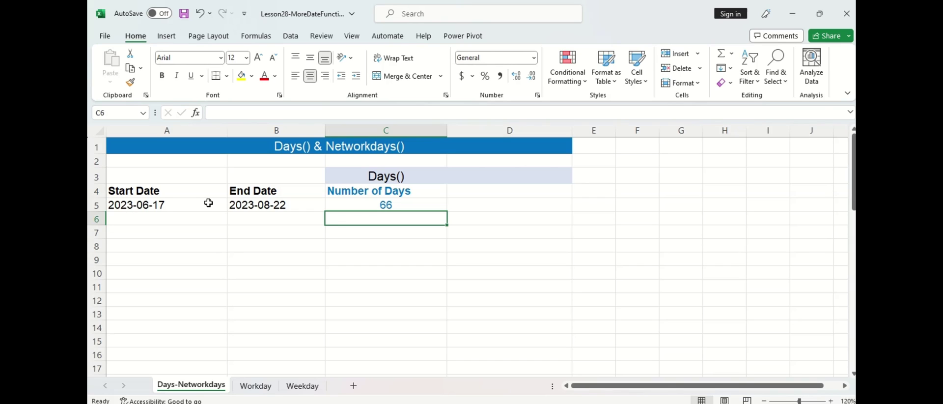
- Enter =B5-A5 in C6 to calculate the number of days by direct subtraction
text(=)
click(251, 206)
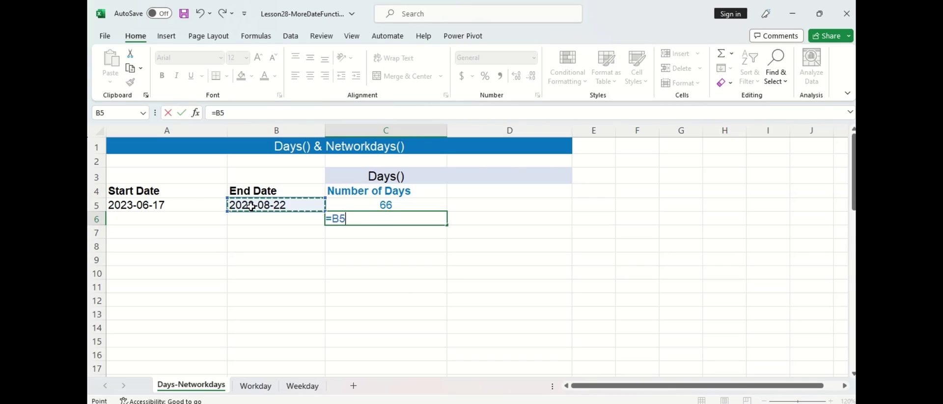
text(-)
click(200, 202)
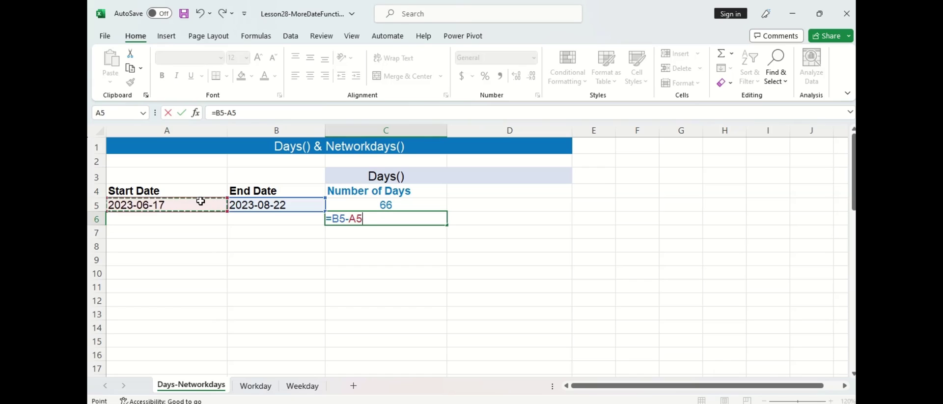
key(Return)
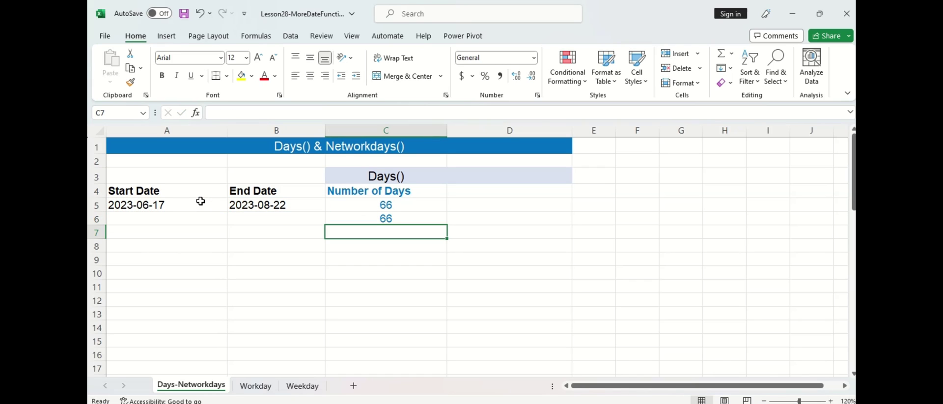
- Paste the copied headings "Networkdays()" and "Number of Work Days" into D3:D4
key(Up)
key(ctrl+c)
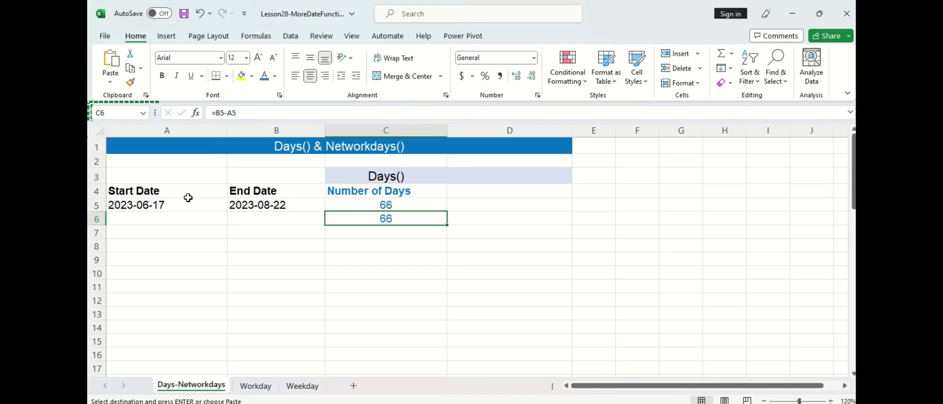
click(468, 176)
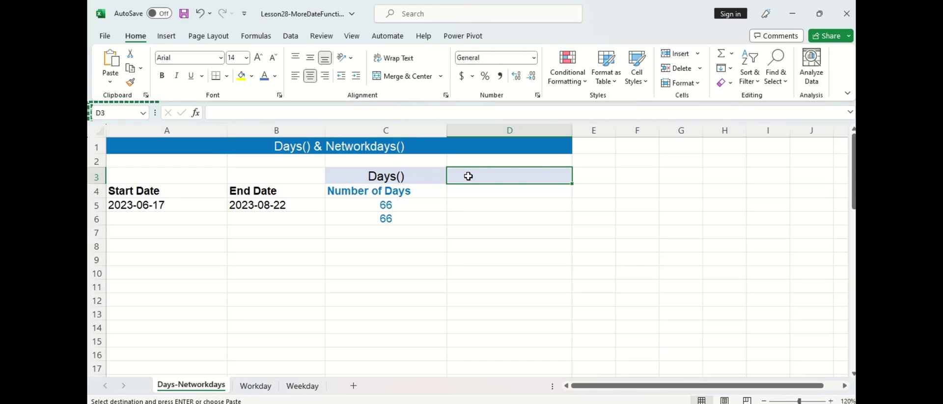
key(ctrl+v)
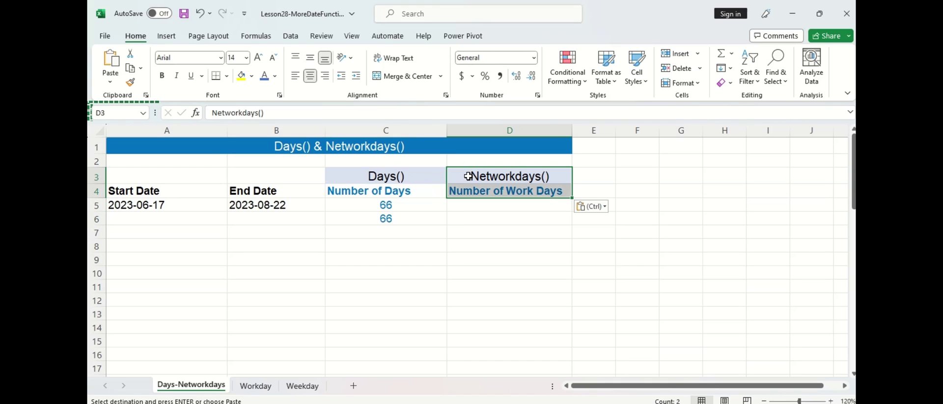
- Zoom the sheet out to 90% and review the Canada Day and Independence Day entries under Holidays
click(506, 206)
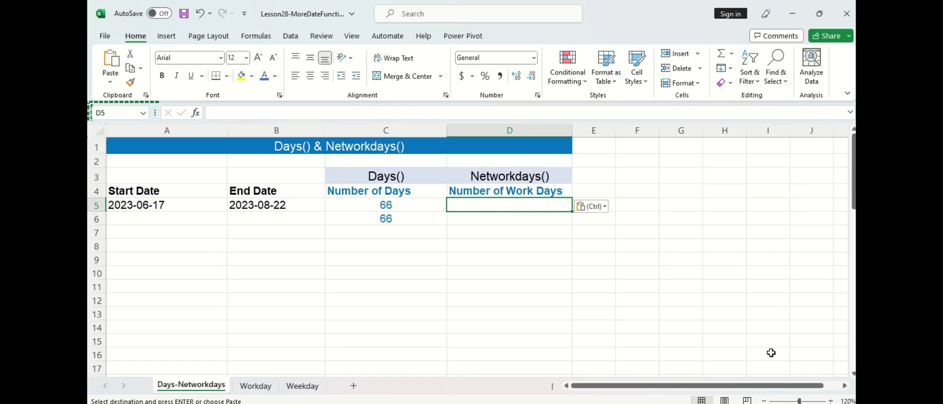
click(764, 400)
click(764, 401)
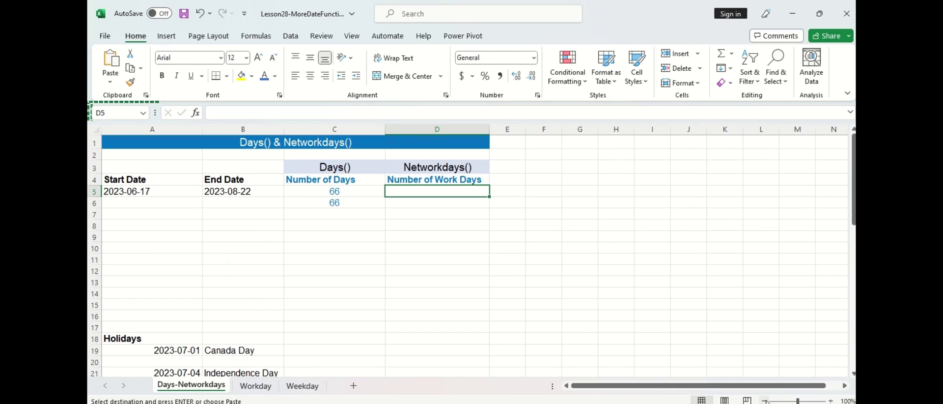
click(765, 401)
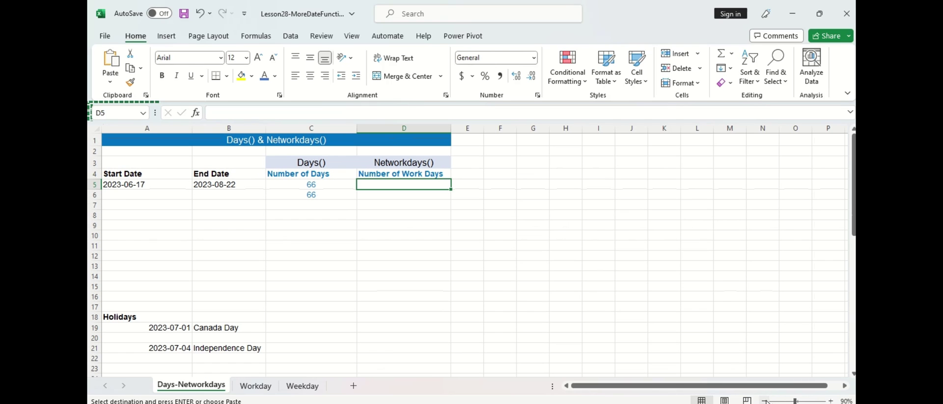
click(304, 329)
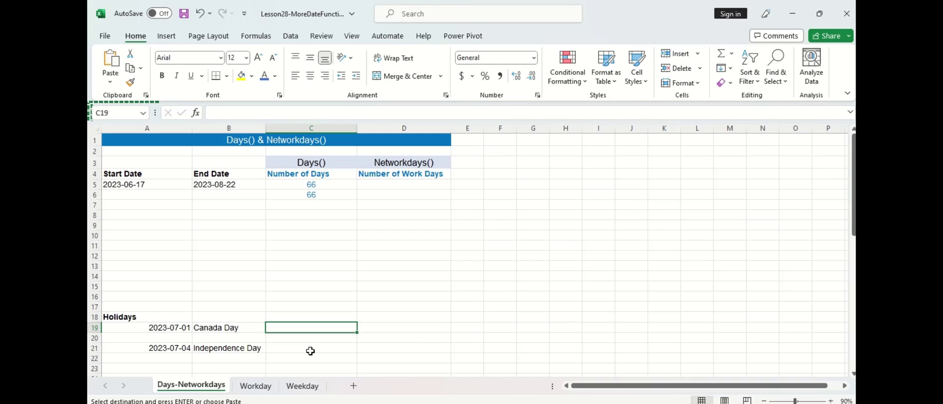
click(310, 350)
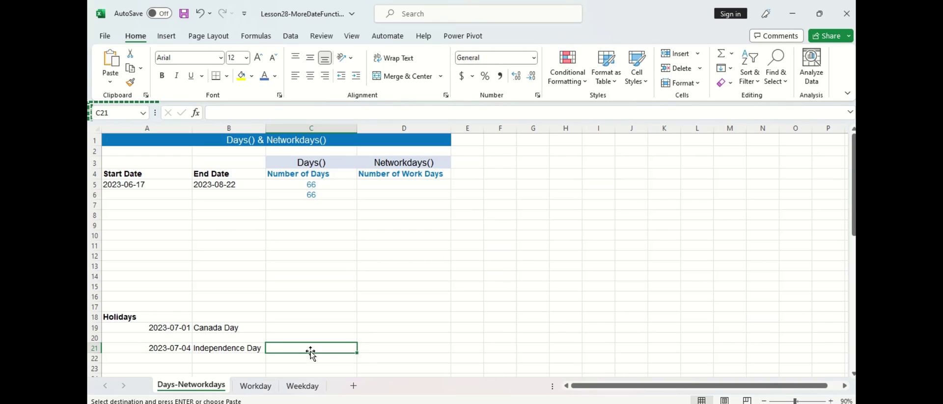
- Enter =NETWORKDAYS(A5,B5) in D5, leaving out the optional holidays argument
click(400, 183)
text(=netw)
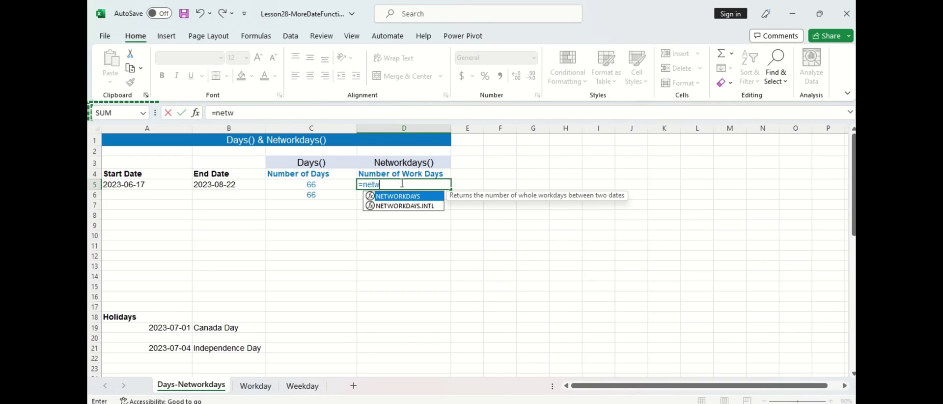
text(orkdays)
key(Tab)
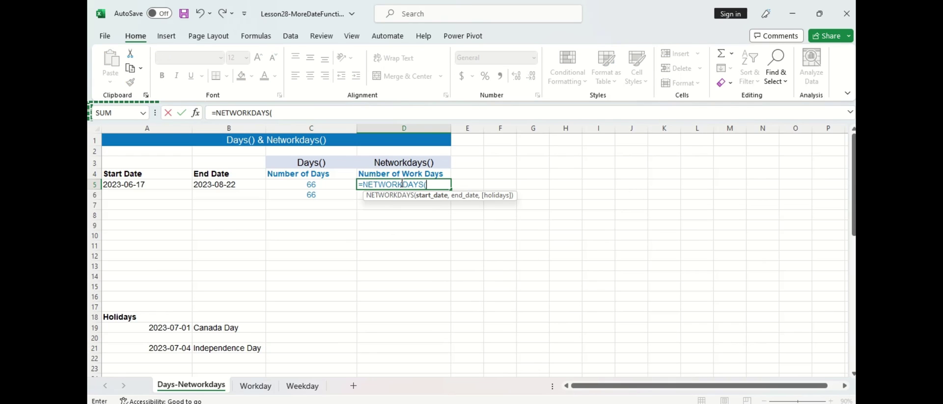
click(148, 183)
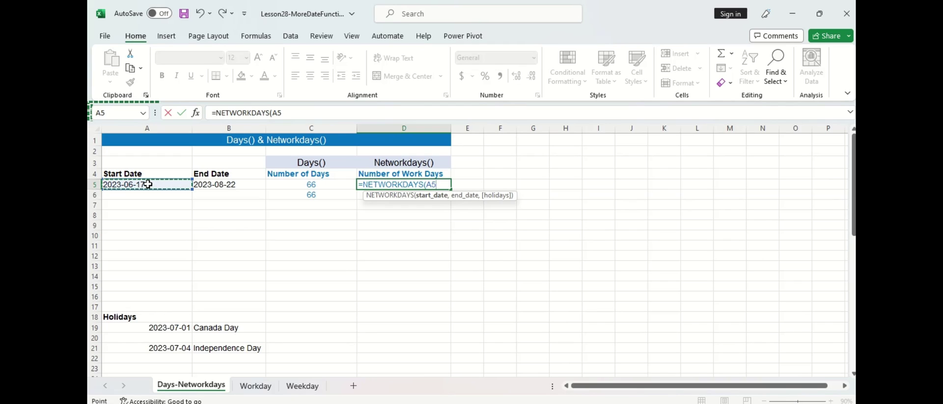
text(,)
click(229, 183)
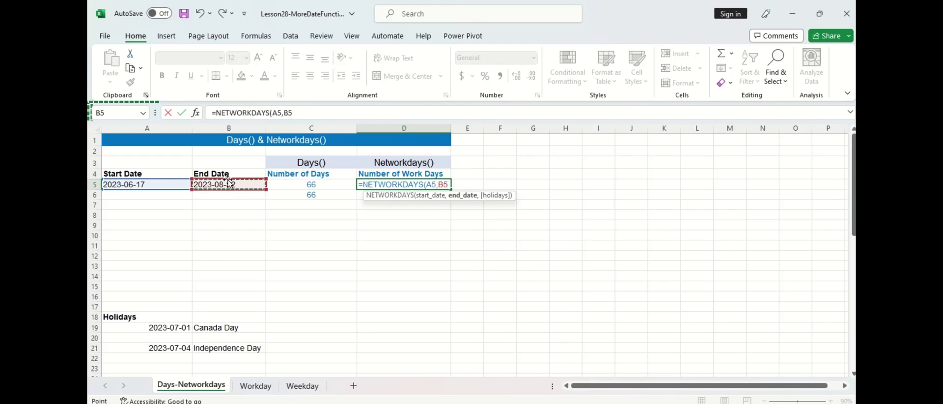
text(,)
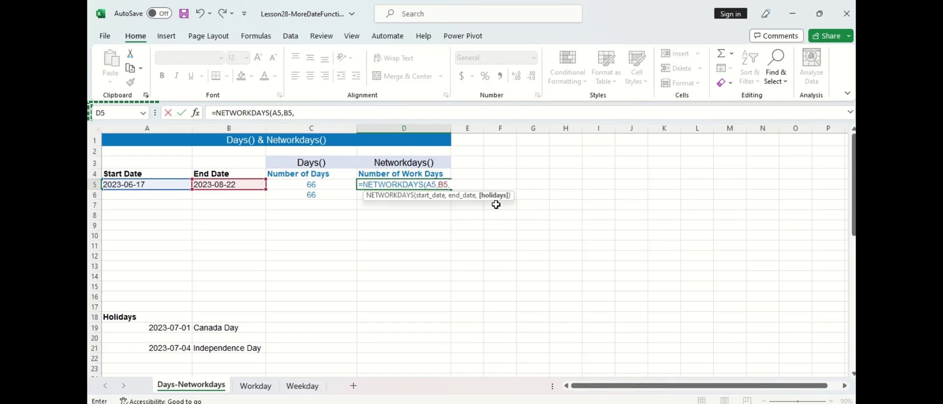
click(387, 114)
key(BackSpace)
key(Return)
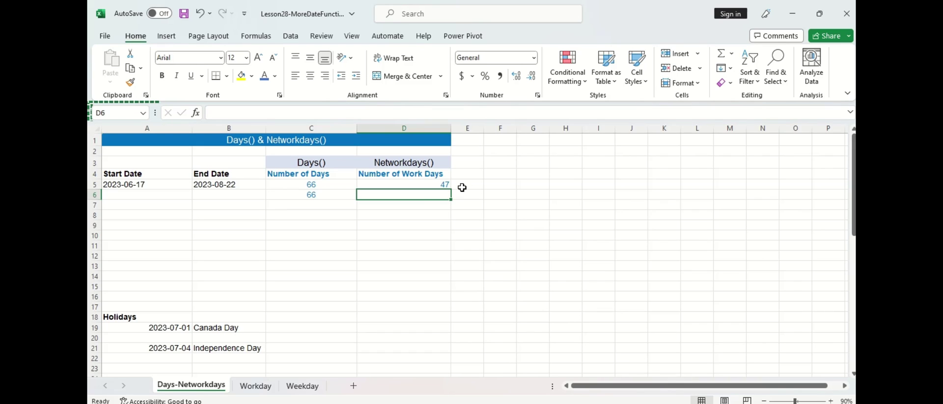
- Add the Canada Day date in A19 as the holidays argument of the NETWORKDAYS formula in D5
click(444, 184)
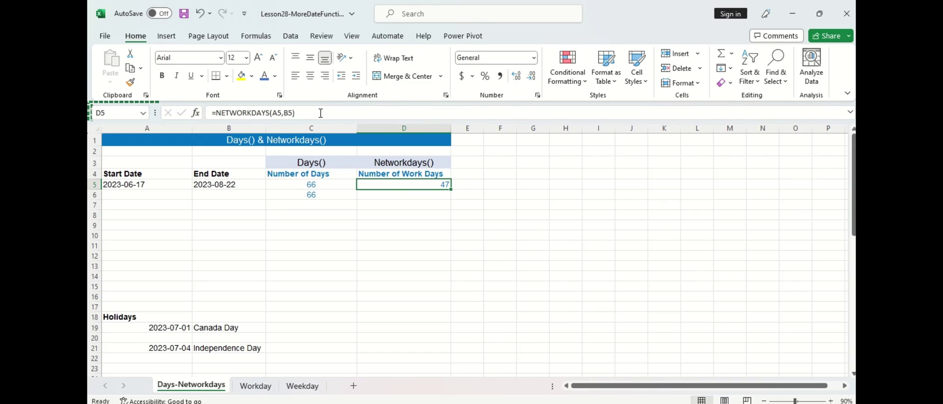
click(320, 113)
key(BackSpace)
text(,)
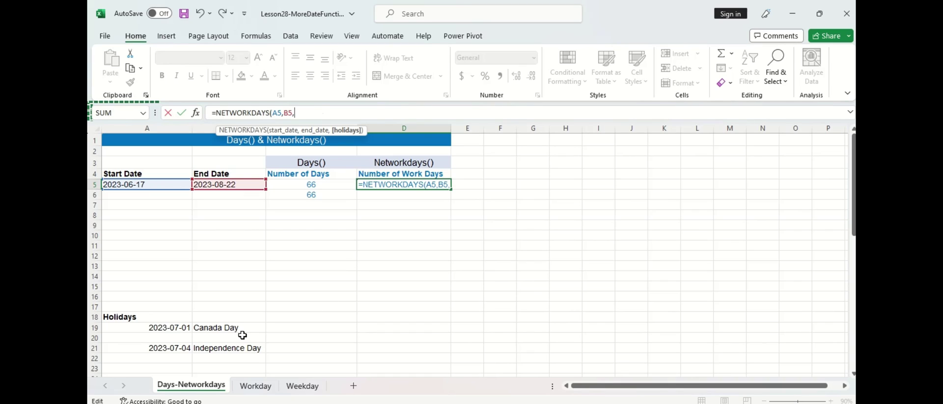
click(174, 328)
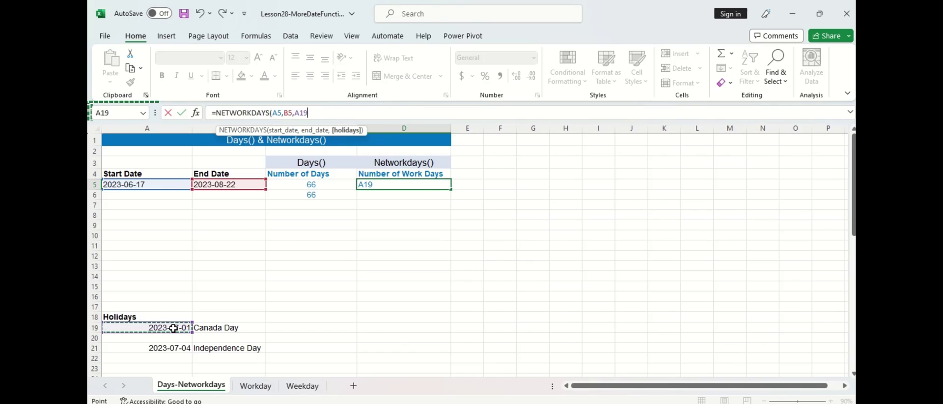
key(Return)
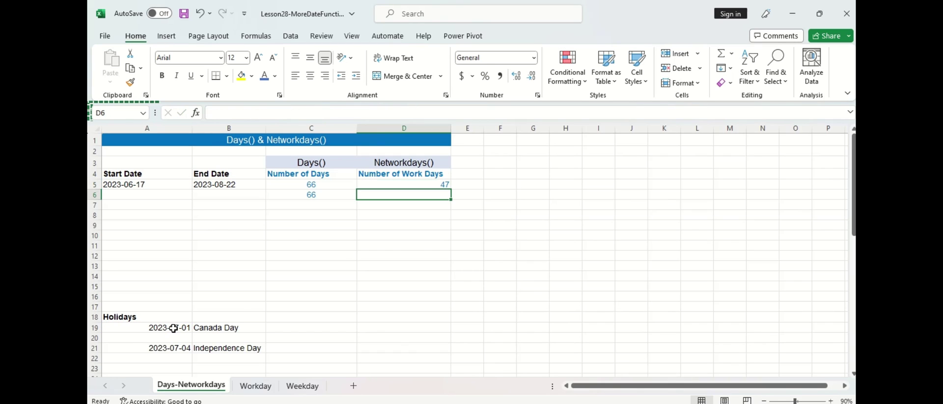
- Label the first work-days result by entering "in Canada" in E5
double_click(464, 183)
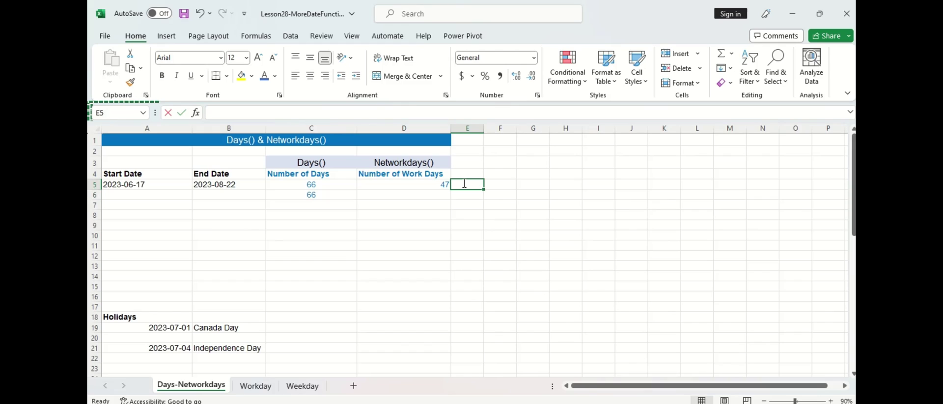
text(in Canada)
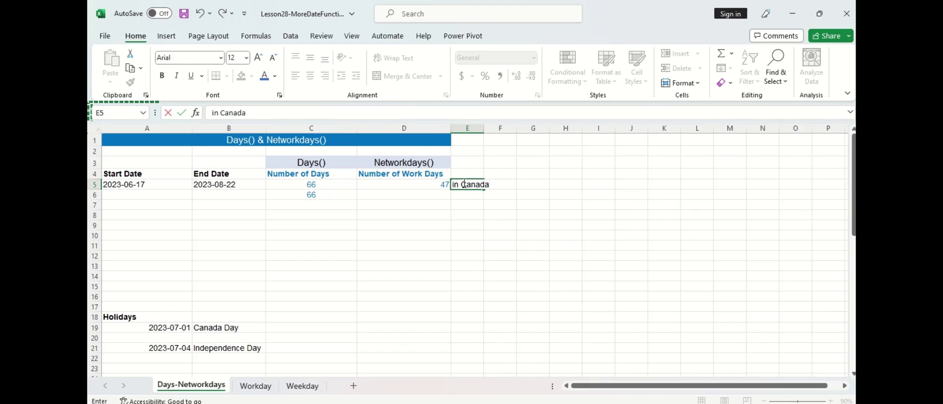
key(Return)
- Enter a NETWORKDAYS formula in D6 using A5, B5 and the Independence Day date in A21 as the holiday
key(Left)
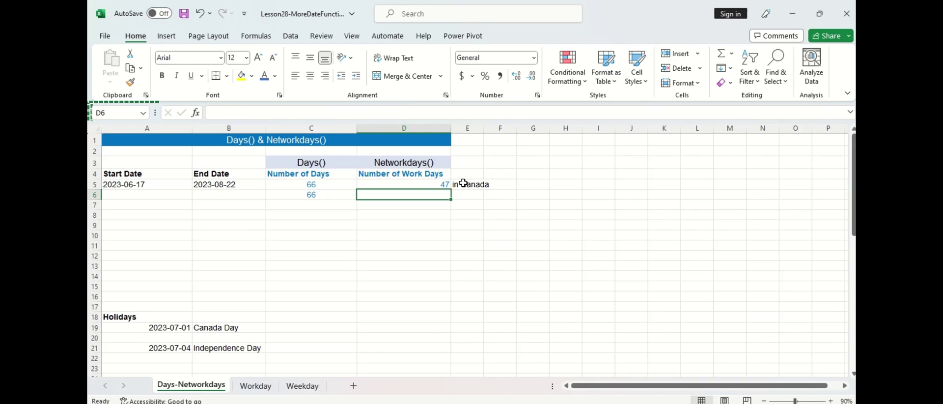
text(=)
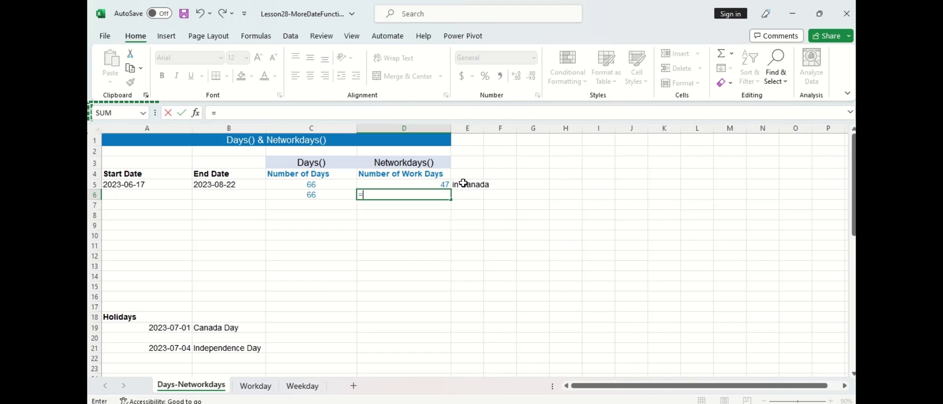
text(networkdays)
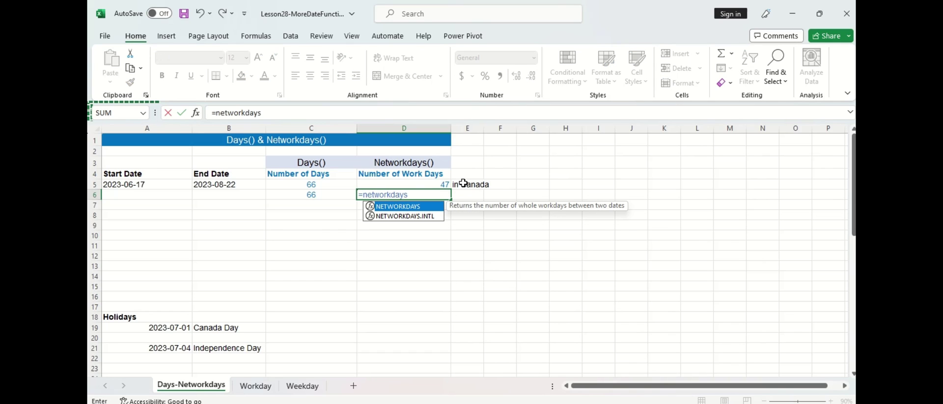
key(Tab)
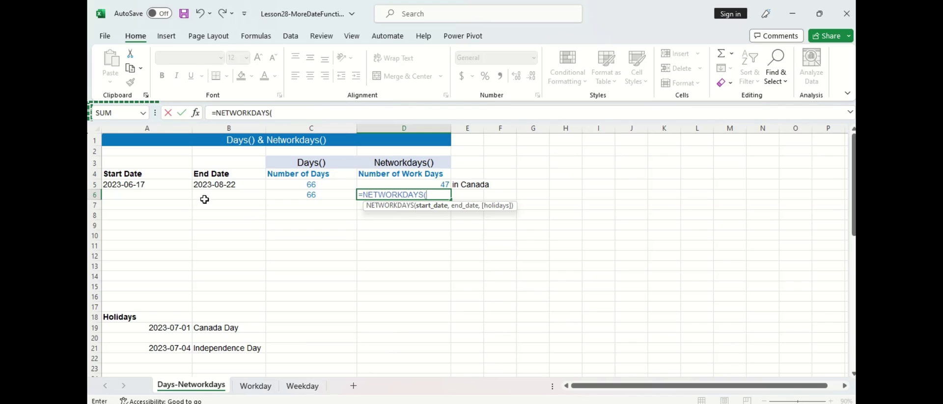
click(176, 186)
text(,)
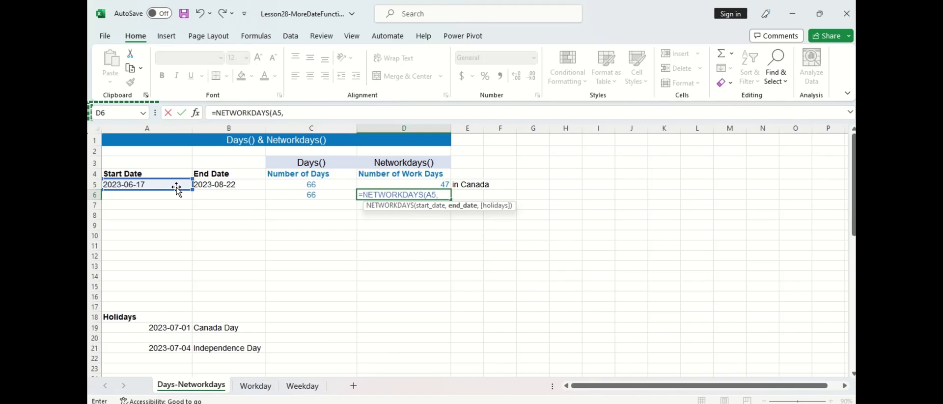
click(218, 184)
text(,)
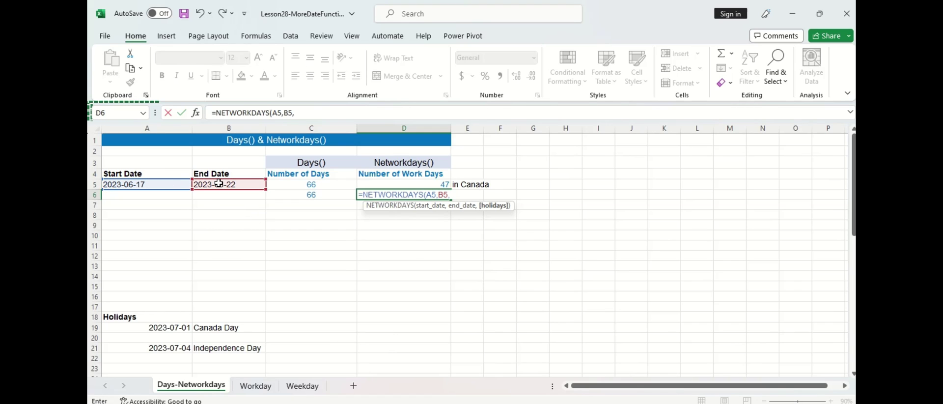
click(175, 348)
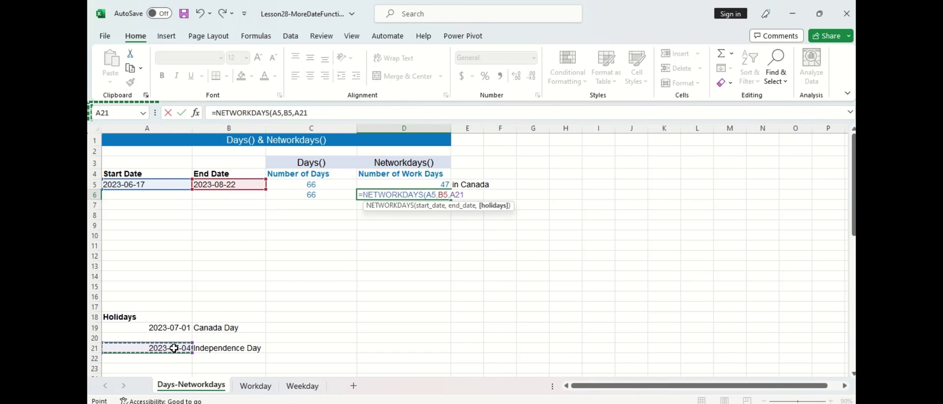
key(Return)
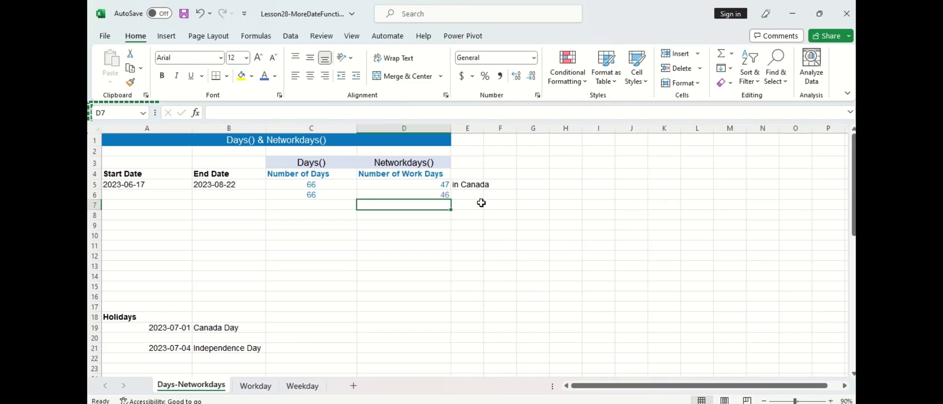
- Label the second work-days result by entering "in US" in E6
click(466, 196)
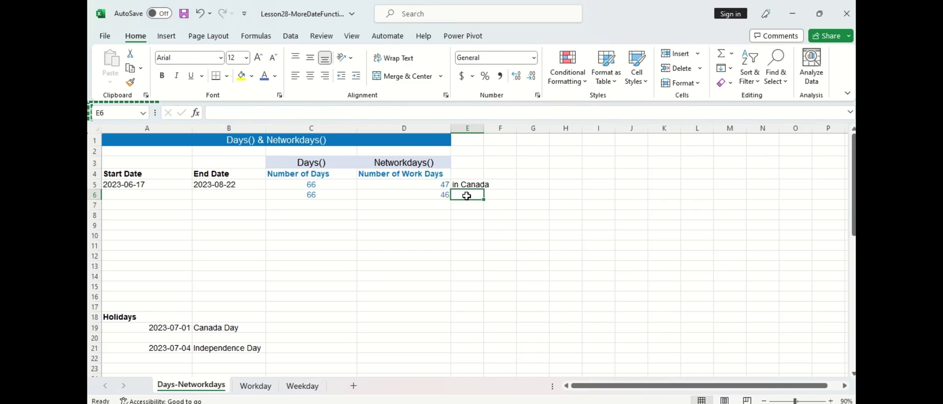
text(in US)
click(475, 205)
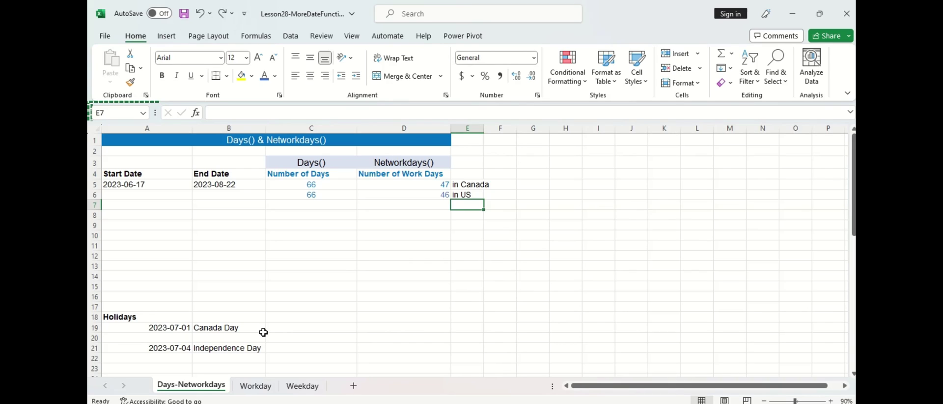
- Format the holiday dates in A19:A21 with the custom number format dddd, mmmm, dd, yyyy
drag(168, 329, 168, 346)
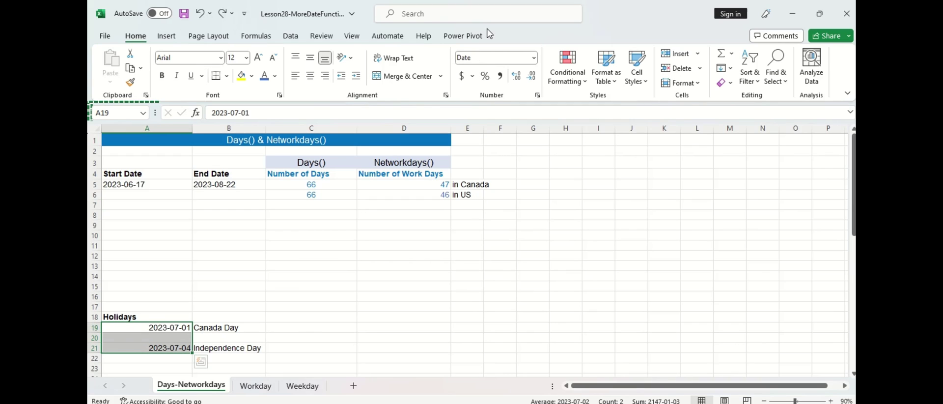
click(533, 57)
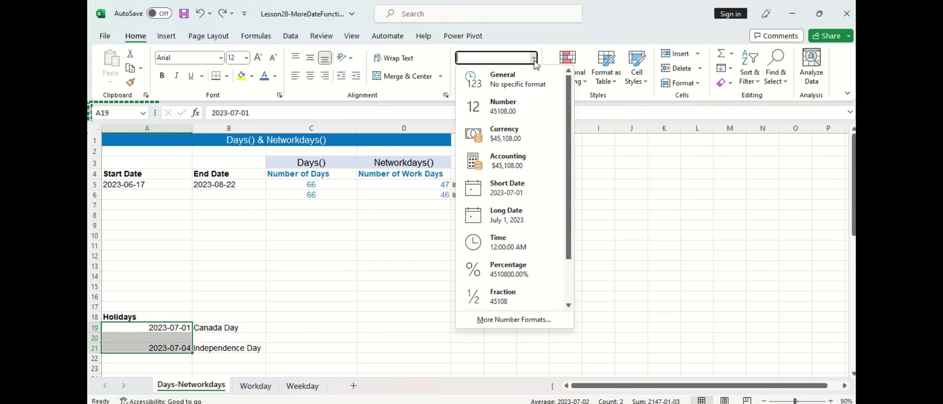
click(494, 319)
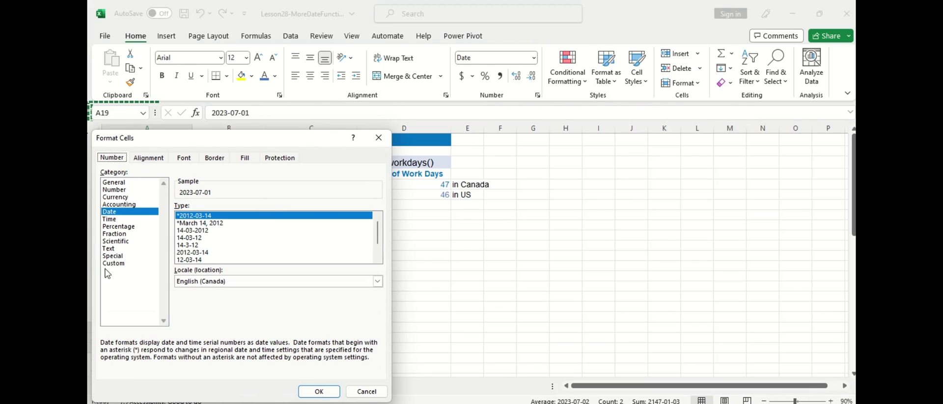
click(115, 264)
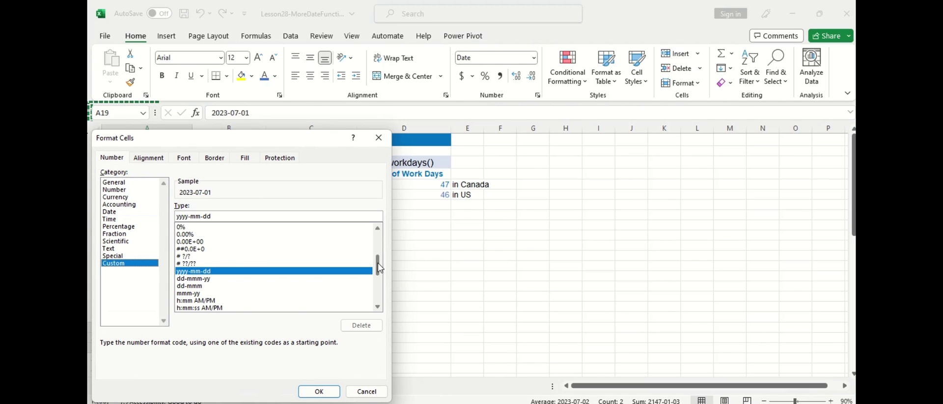
scroll(379, 264, down, 5)
click(308, 303)
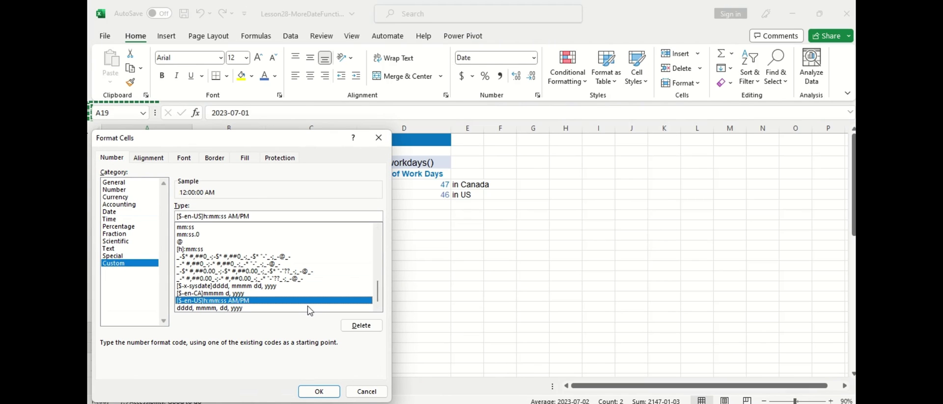
click(310, 309)
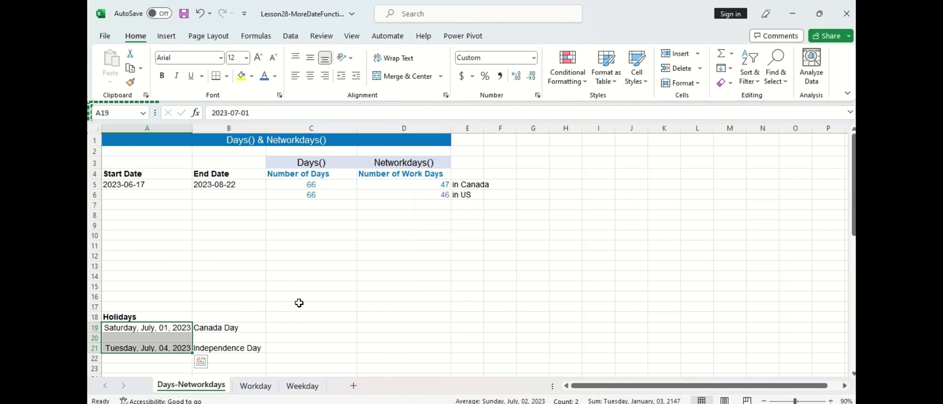
click(302, 327)
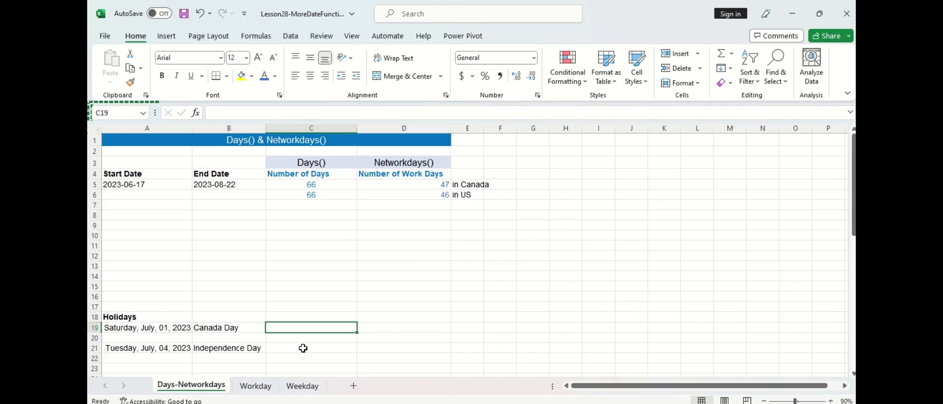
click(303, 348)
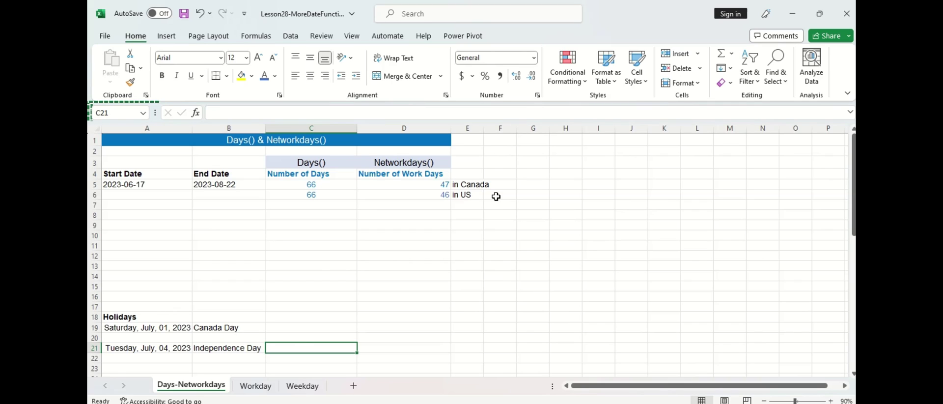
- On the Workday sheet, enter the start date Dec 17, 2023 in A4 and 15 work days in B4
key(ctrl+Page_Down)
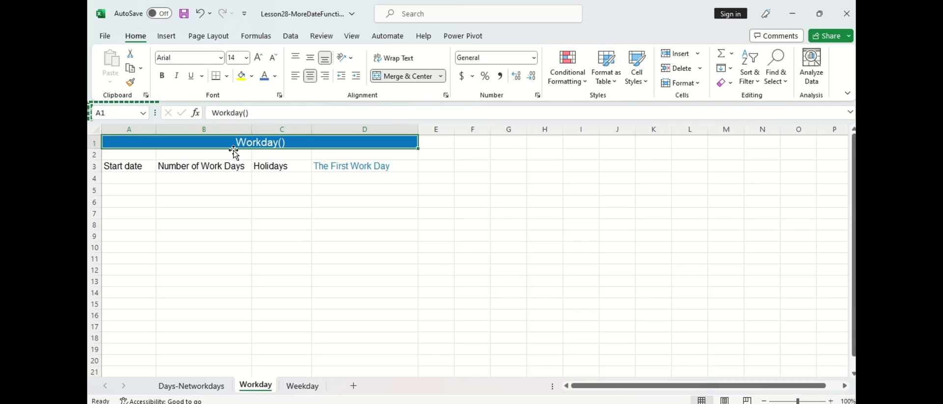
click(140, 181)
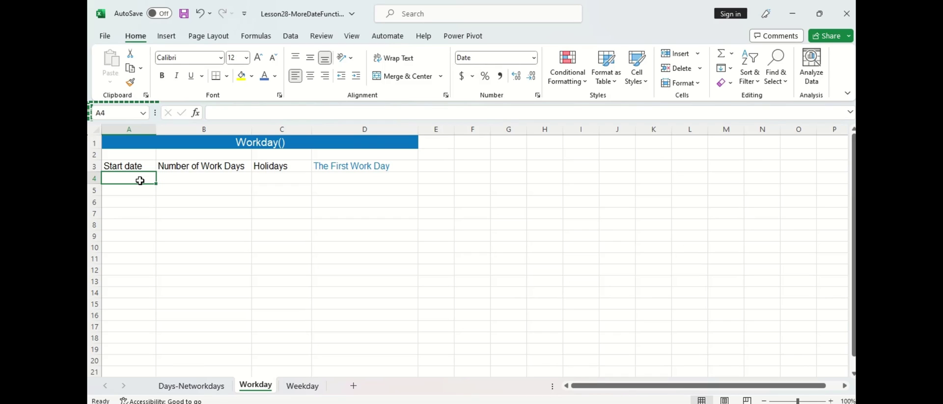
text(Dec 17,)
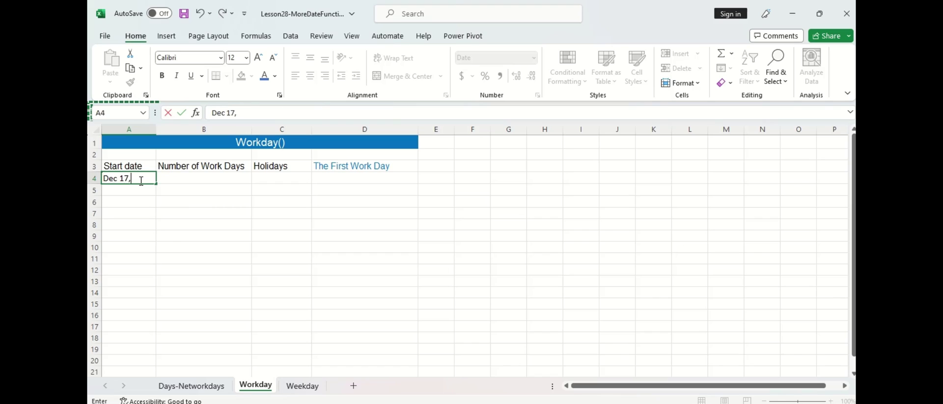
text( 2023)
key(Tab)
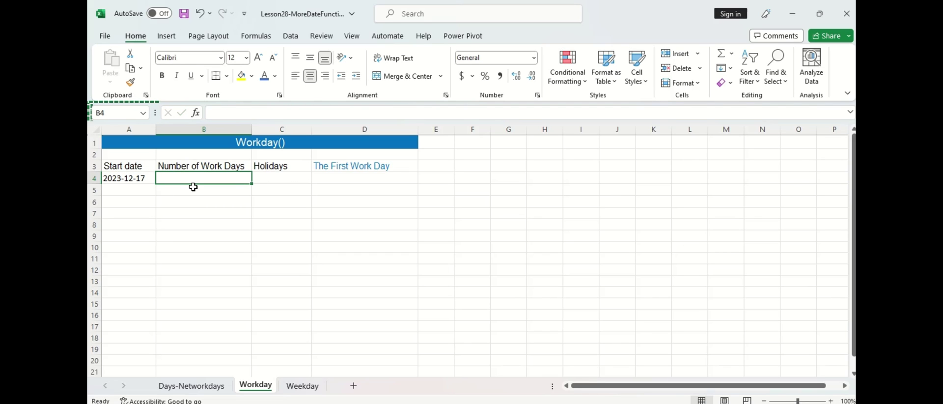
text(15)
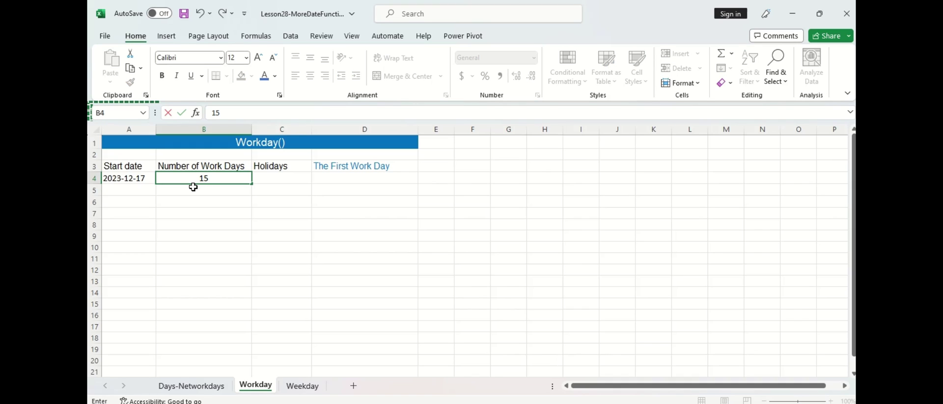
key(Tab)
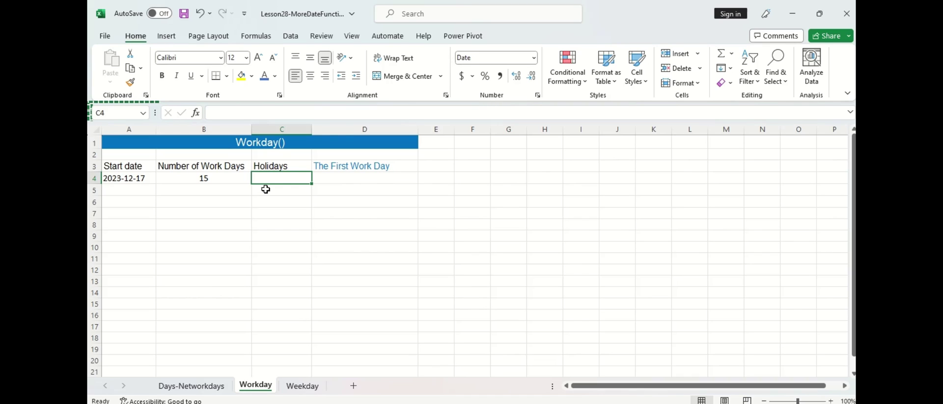
- List the holidays Dec 25, 2023 in C4 and Jan 1, 2024 in C5
text(Dec)
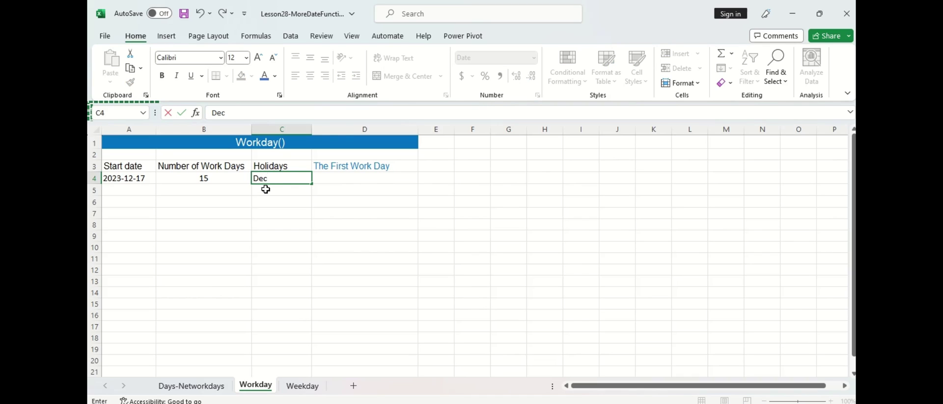
text( 25, 2023)
key(Return)
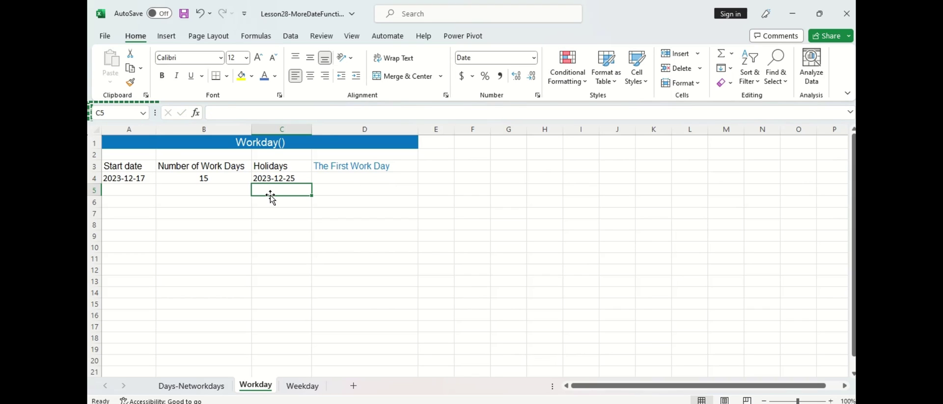
text(J)
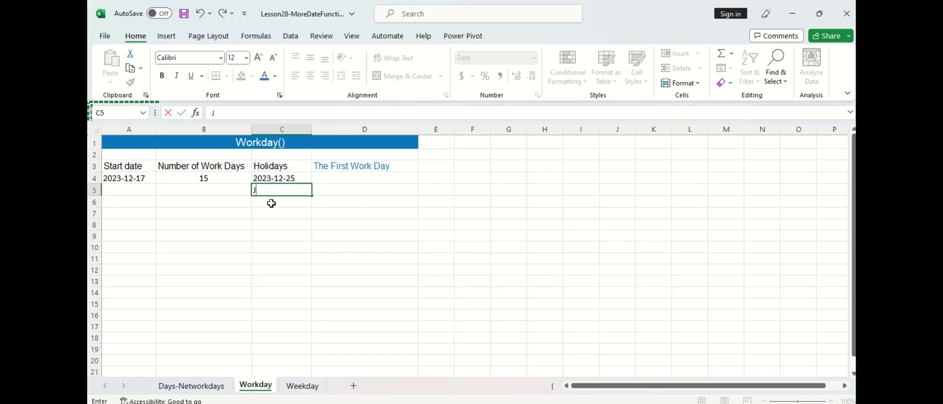
text(an 1, 2024)
key(Tab)
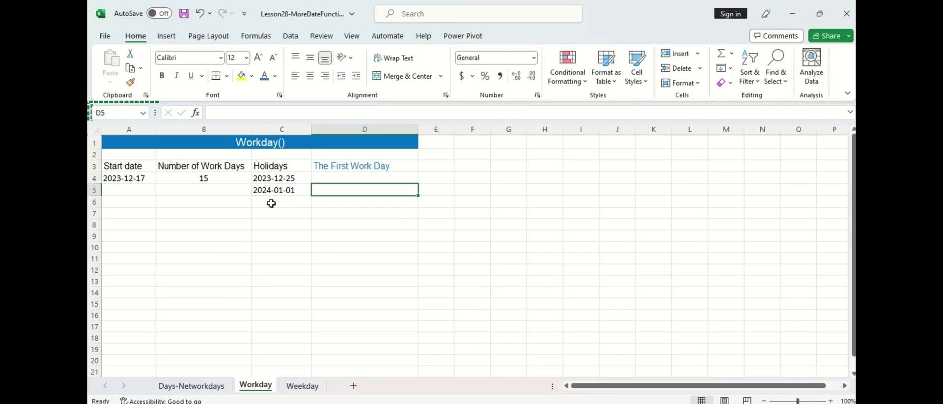
- Enter a WORKDAY formula in D4 using start date A4, days B4 and the holidays range C4:C5
key(Up)
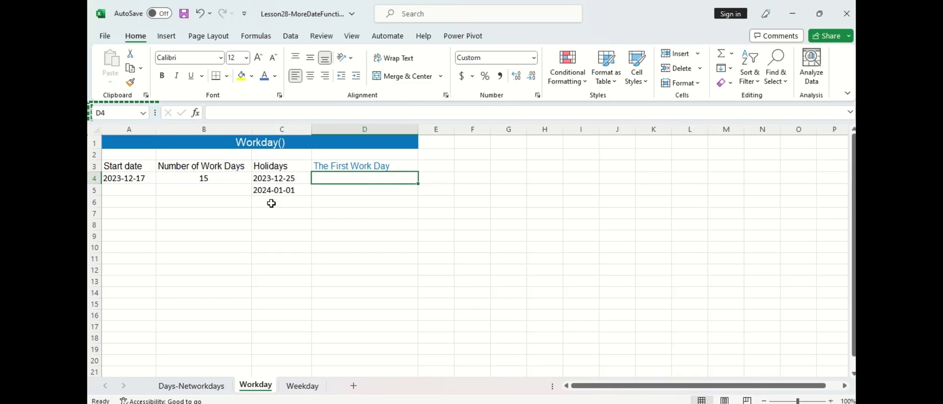
text(=workday)
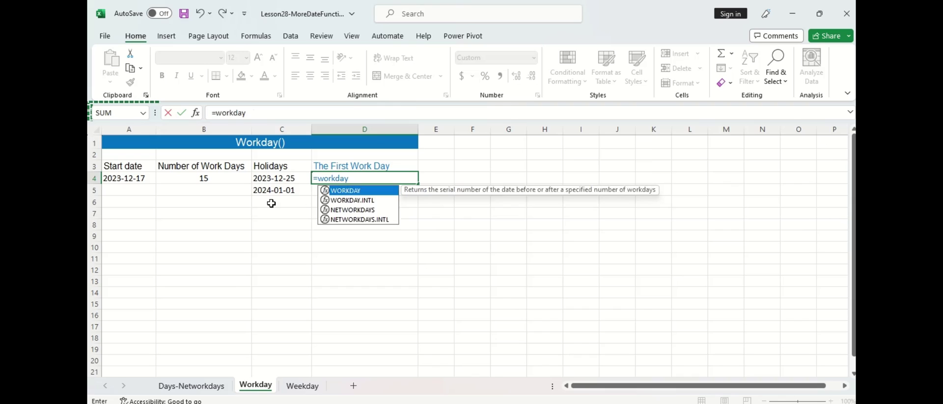
key(Tab)
click(136, 178)
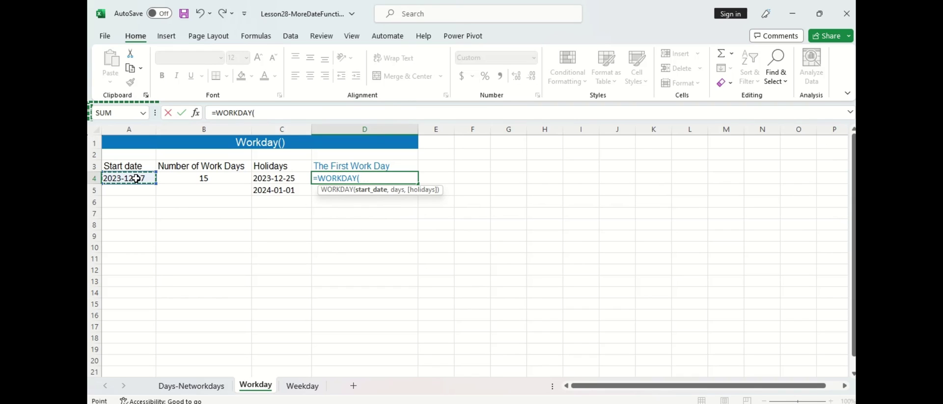
text(,)
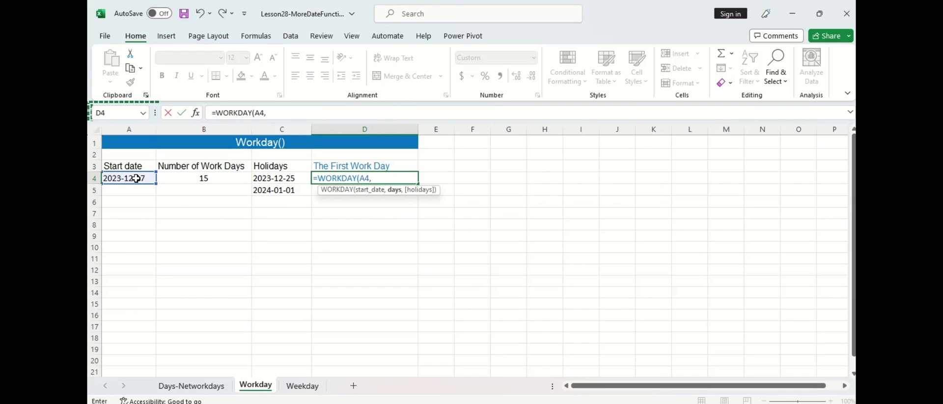
click(187, 182)
text(,)
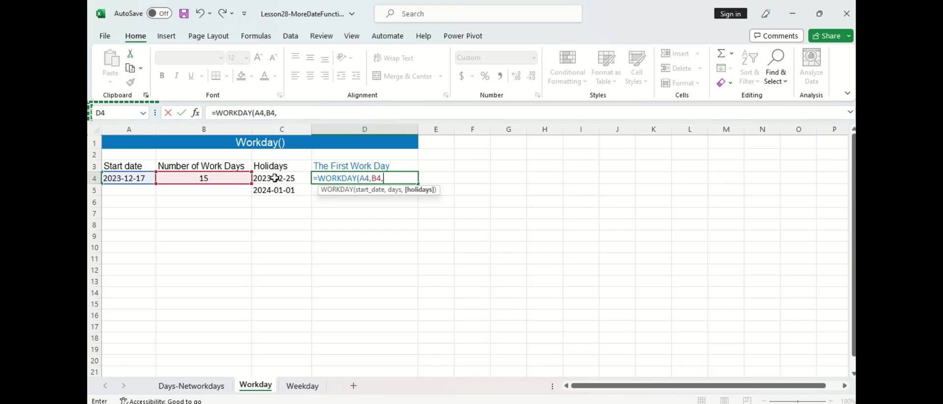
drag(275, 178, 287, 187)
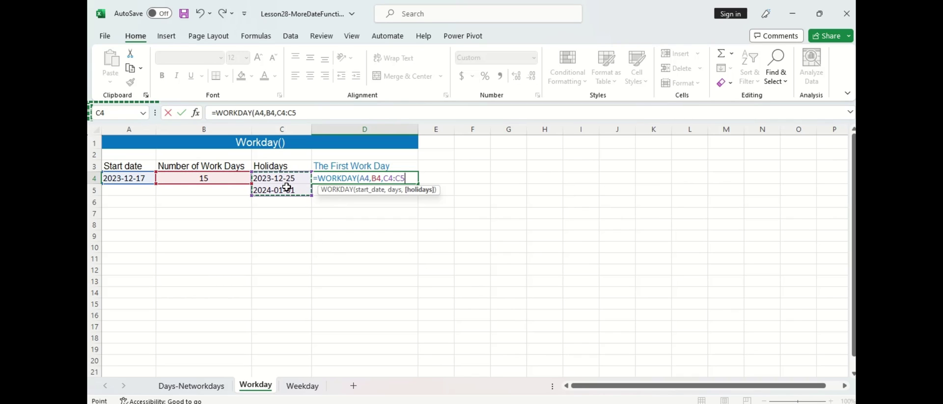
key(Return)
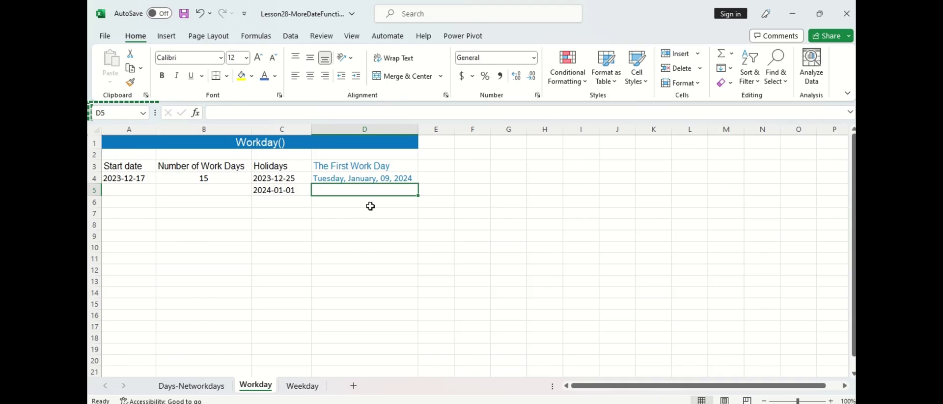
- On the Weekday sheet, enter a WEEKDAY formula in B4 for the date in A4 with return type 2
key(ctrl+Page_Down)
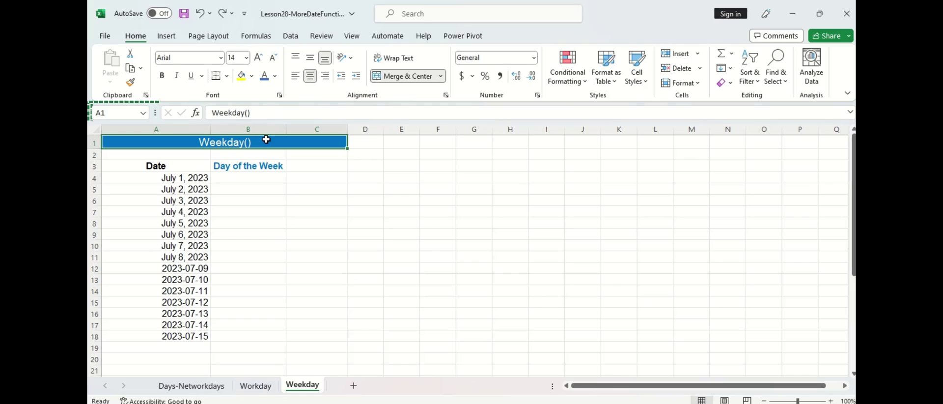
click(280, 177)
text(=weekda)
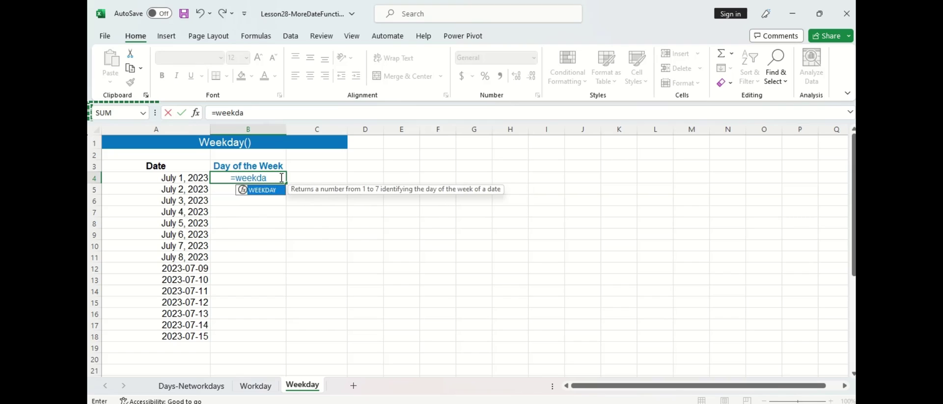
key(Tab)
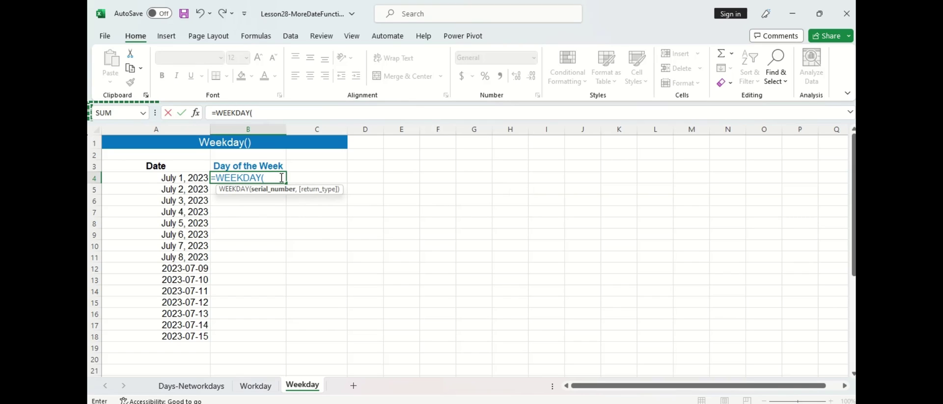
click(195, 180)
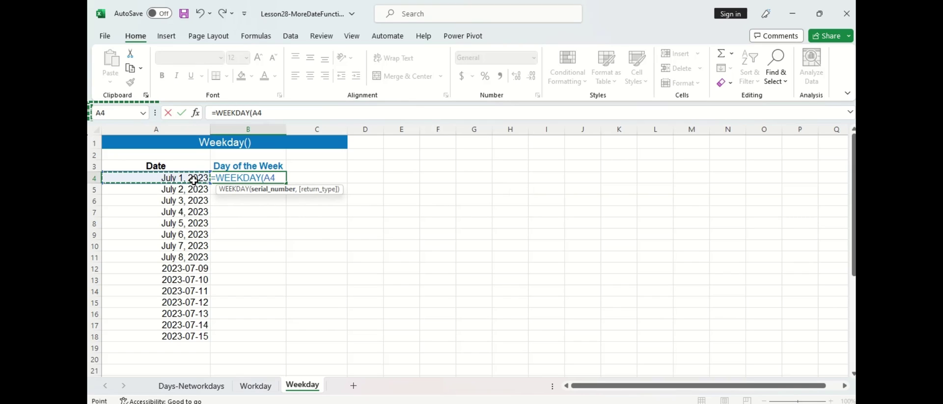
text(,)
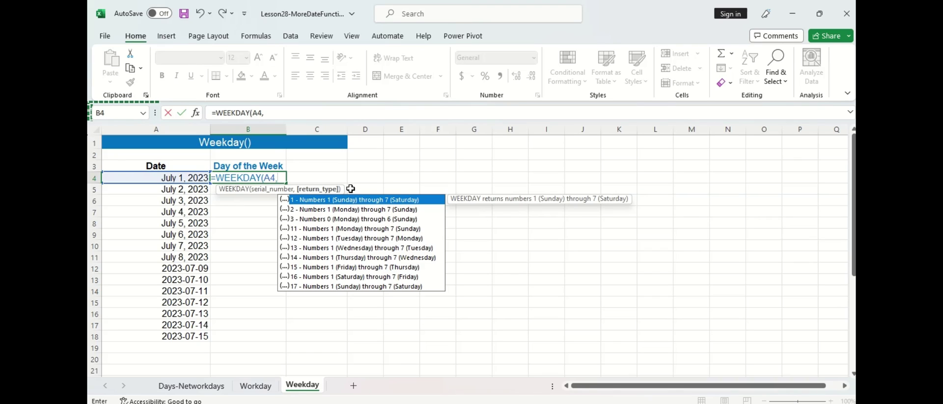
text(2)
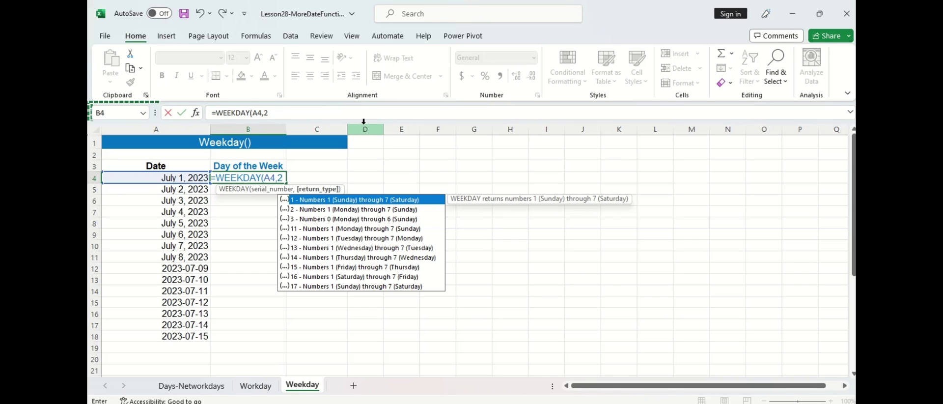
key(Return)
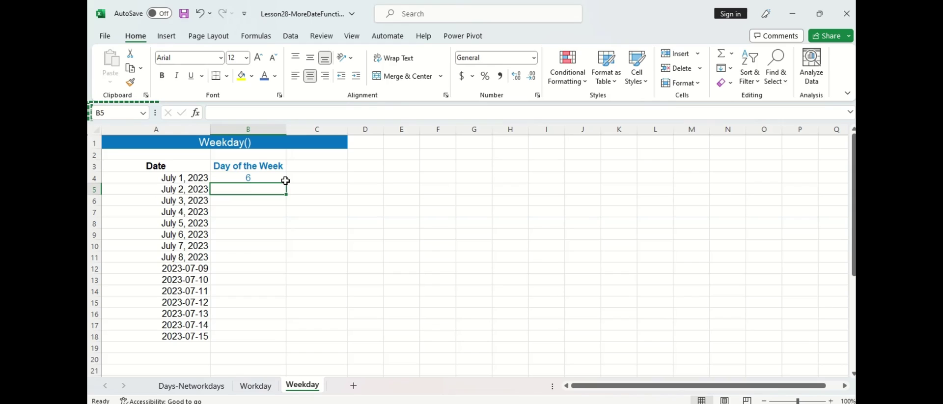
- Format the date in A4 with the custom number format "dddd, mmmm, dd, yyyy"
click(197, 178)
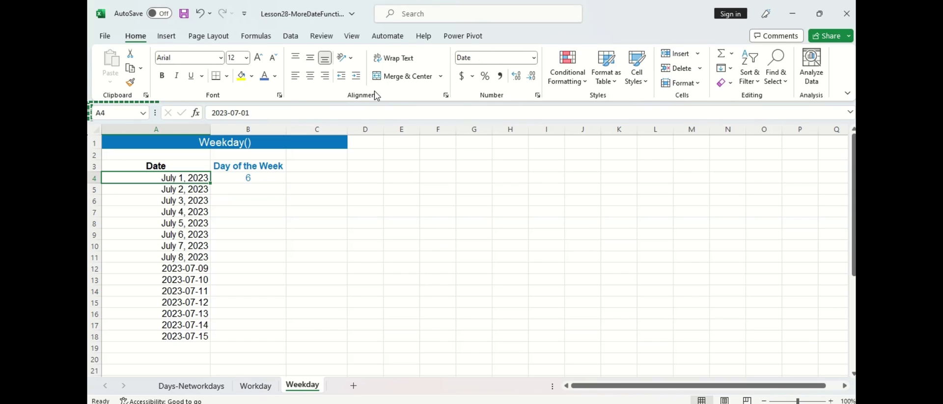
click(534, 57)
click(539, 324)
click(109, 263)
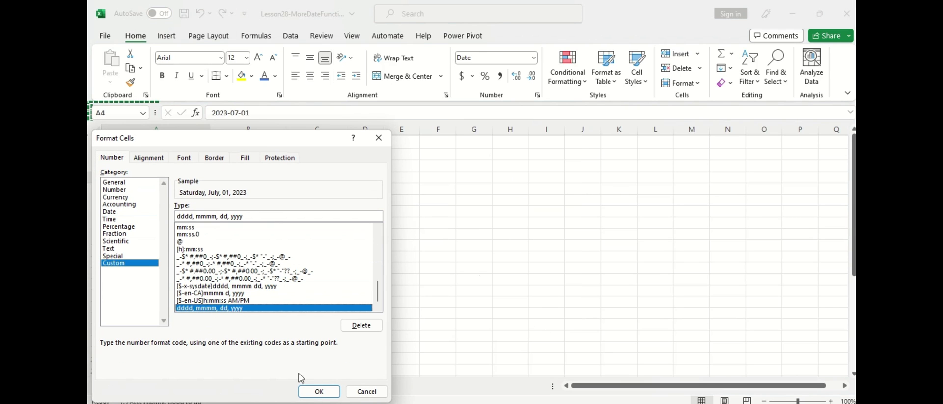
click(317, 391)
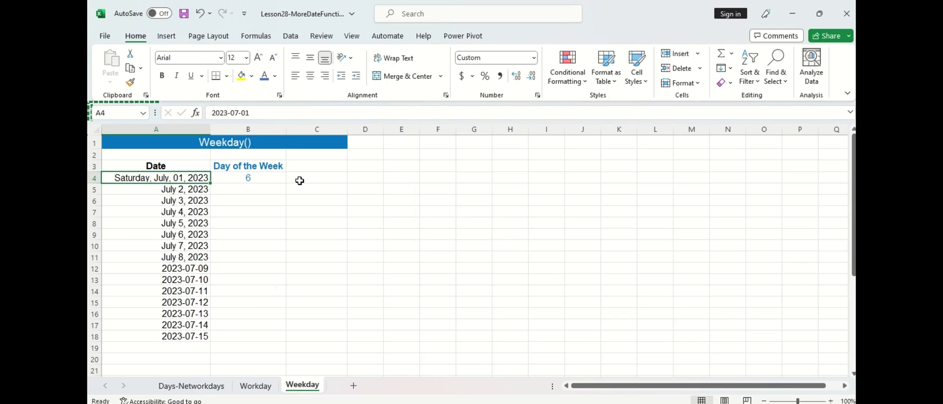
- Fill the WEEKDAY formula from B4 down to B18
click(281, 179)
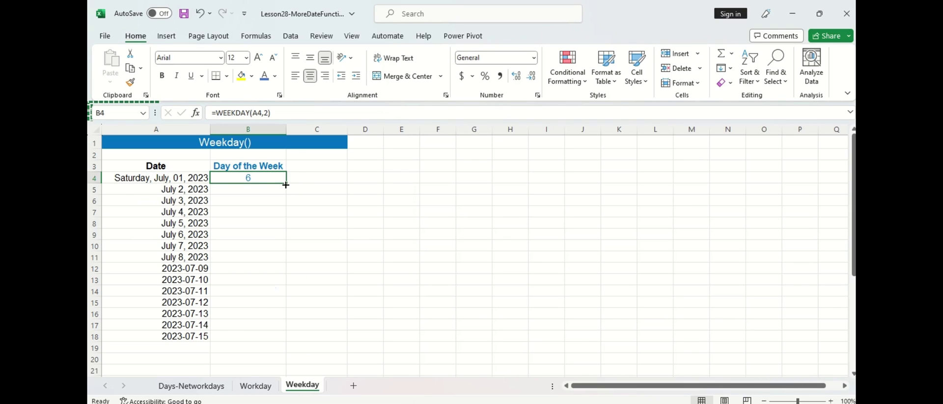
drag(287, 185, 278, 339)
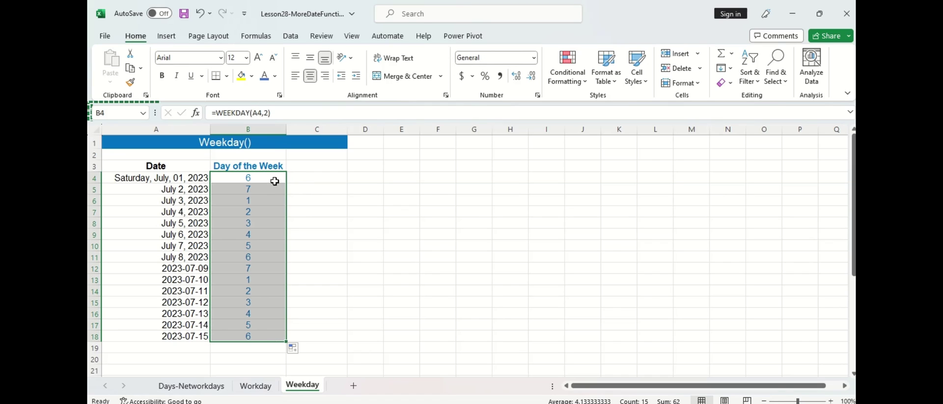
- Remove the return type argument from the WEEKDAY formula in B4 and copy the shortened formula down through B18
click(274, 180)
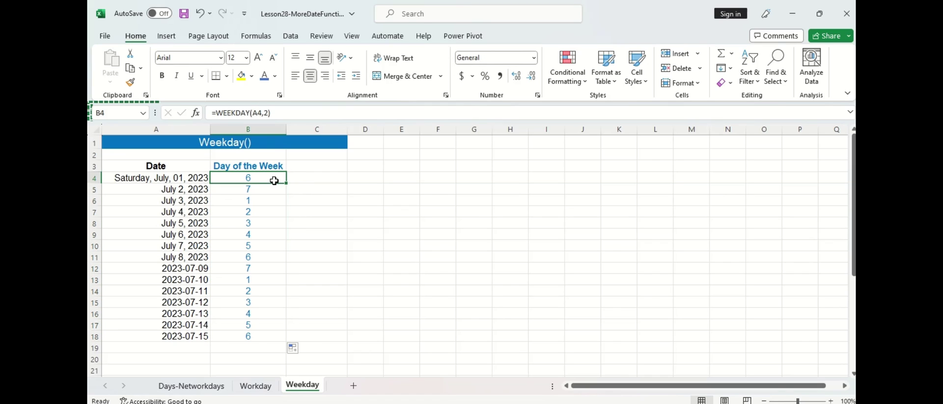
click(289, 110)
key(BackSpace)
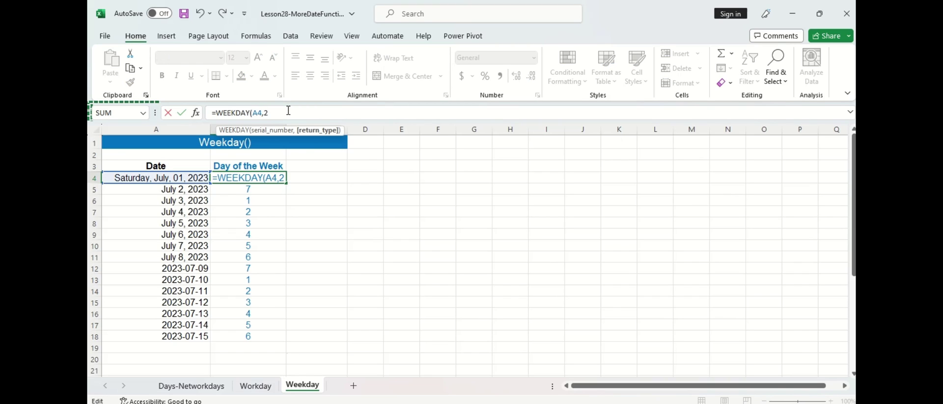
key(BackSpace)
key(BackSpace)
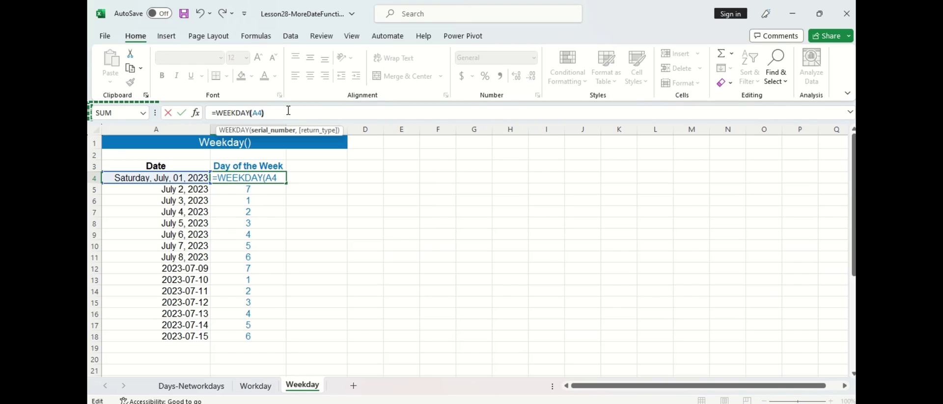
text())
key(Return)
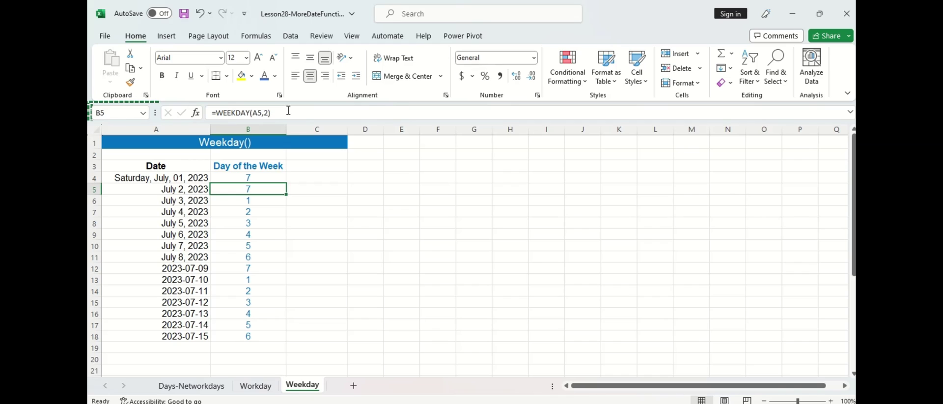
click(283, 177)
drag(286, 183, 284, 339)
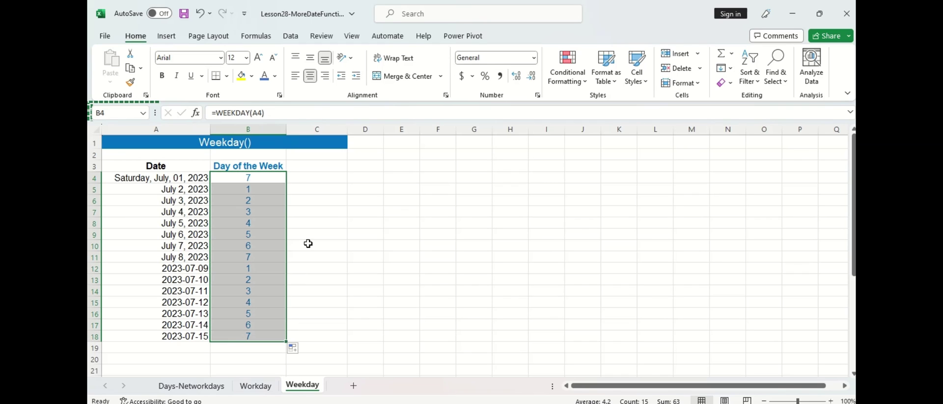
click(310, 183)
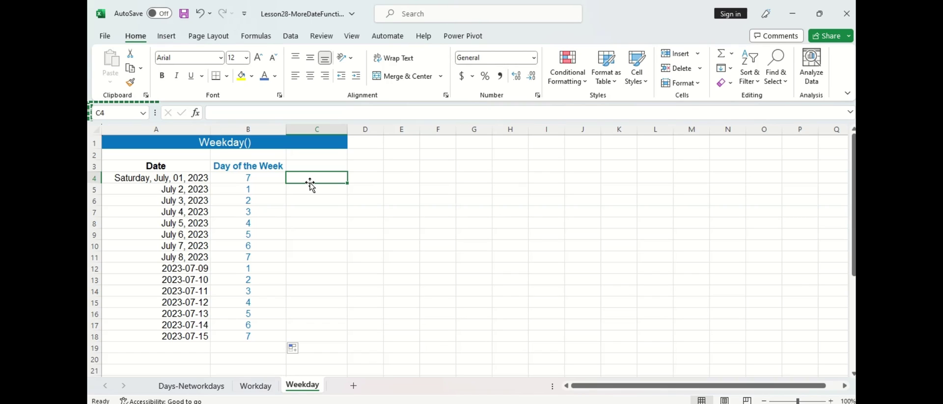
- Add return type 2 to the WEEKDAY formula in B4 and fill the revised formula down to B18
click(269, 179)
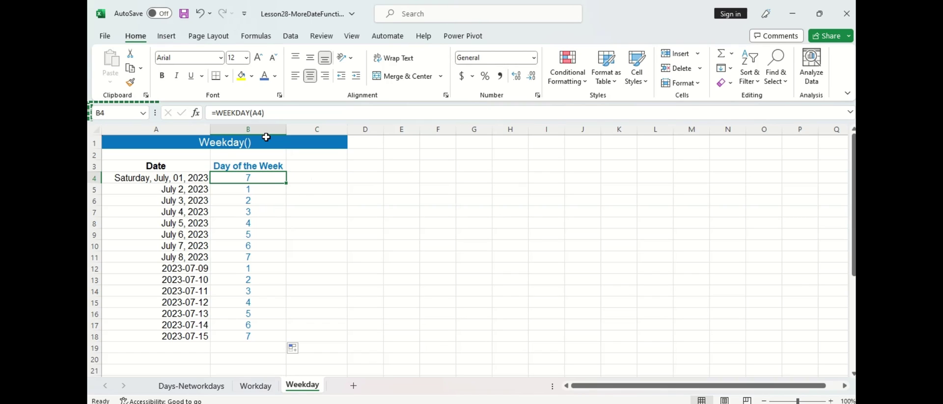
click(273, 118)
key(BackSpace)
text(,)
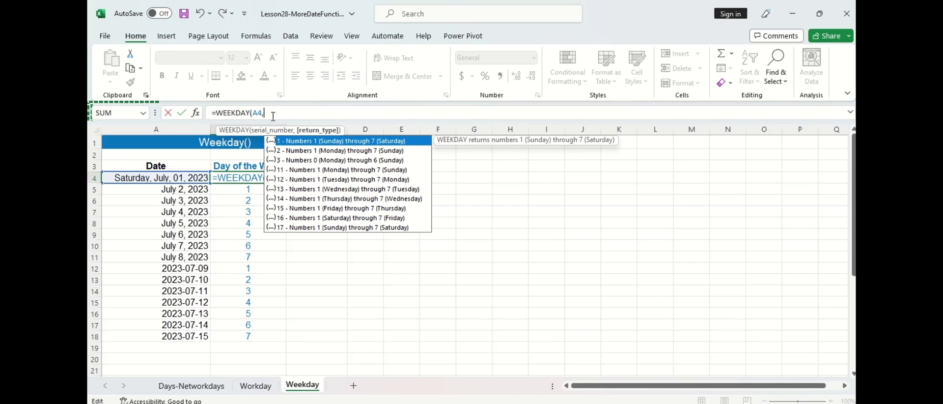
text(2))
key(Return)
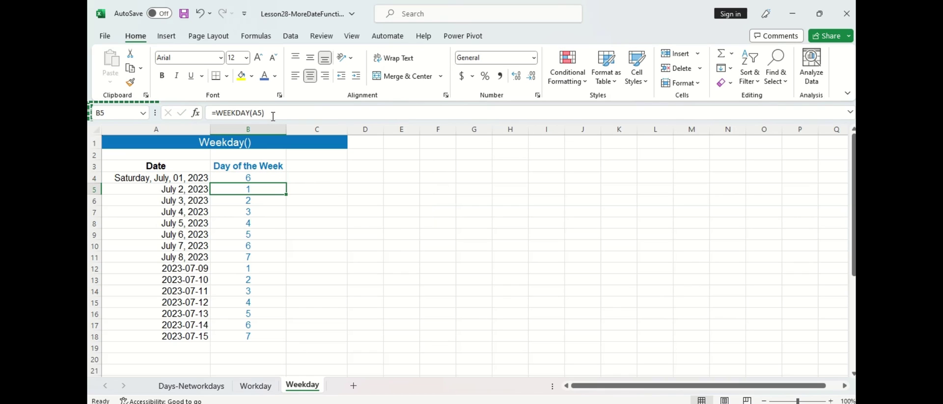
click(278, 175)
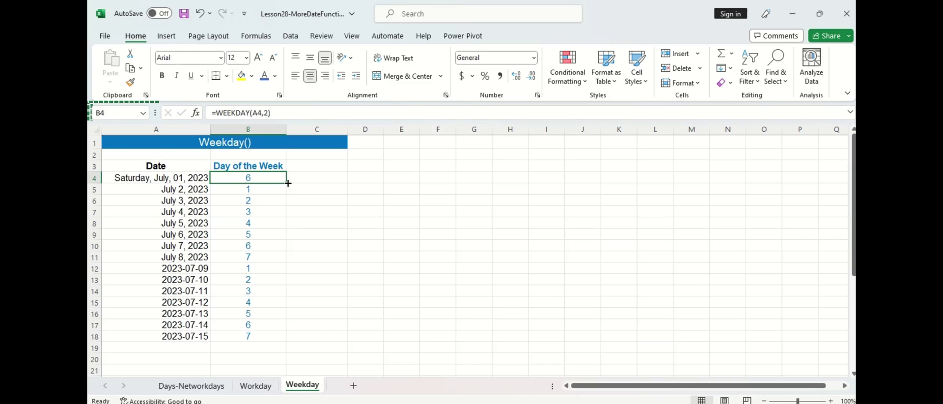
drag(286, 183, 279, 342)
click(312, 324)
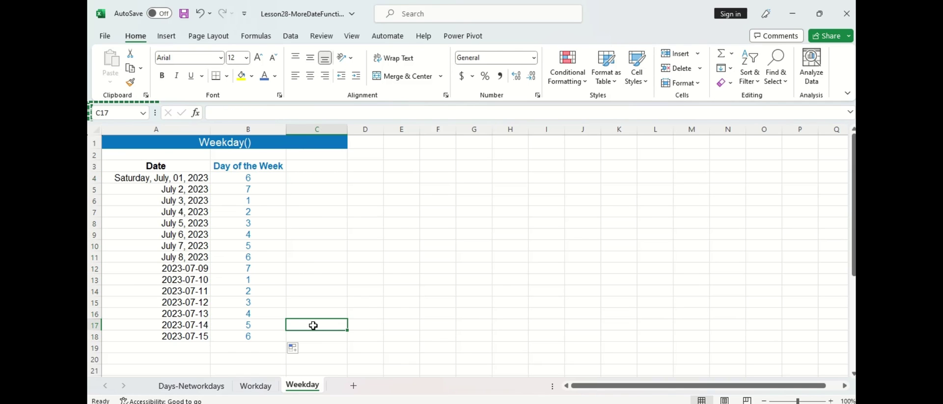